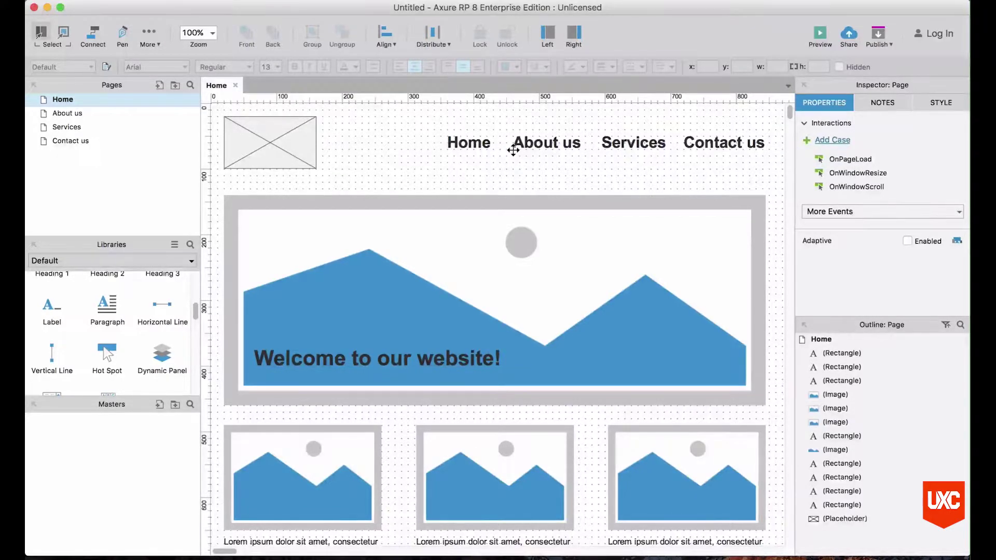
# Link the Home nav heading to the Home page and About us to the About us page.
pyautogui.click(473, 146)
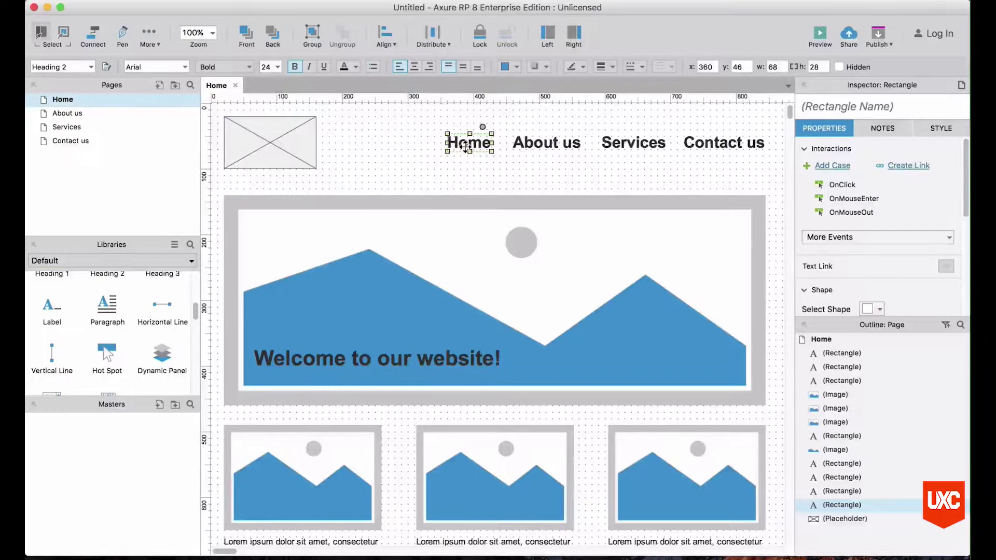
pyautogui.moveTo(447, 152); pyautogui.dragTo(448, 152)
pyautogui.click(917, 167)
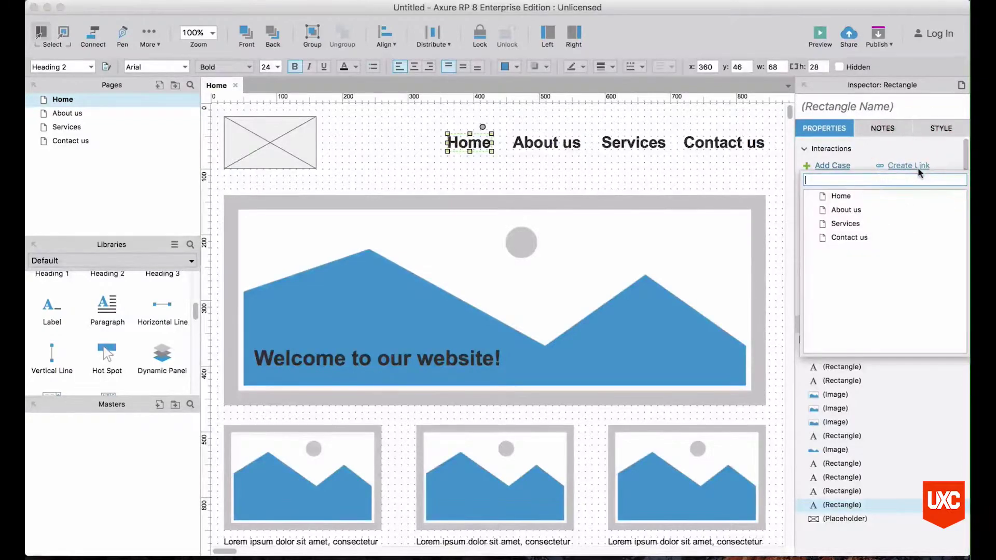
pyautogui.click(845, 201)
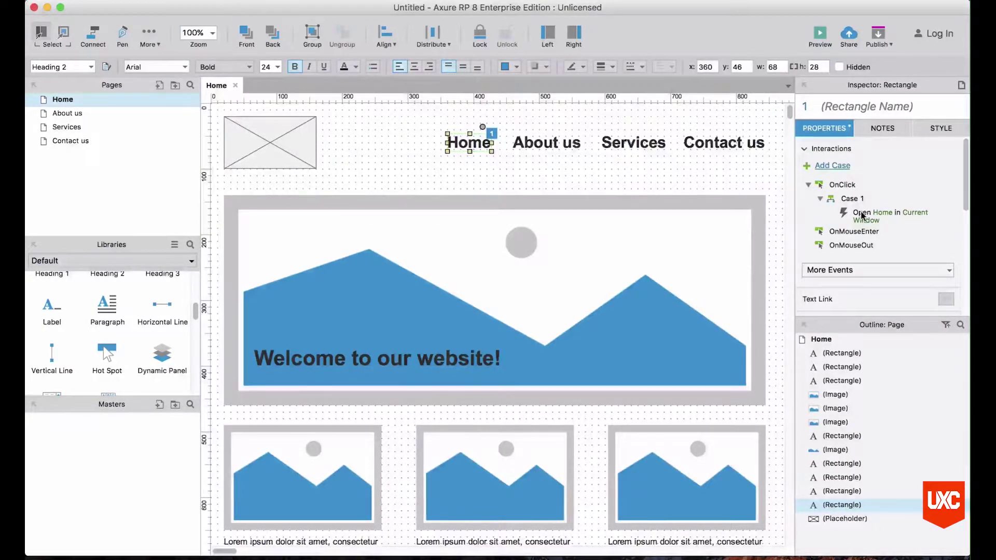
pyautogui.click(547, 148)
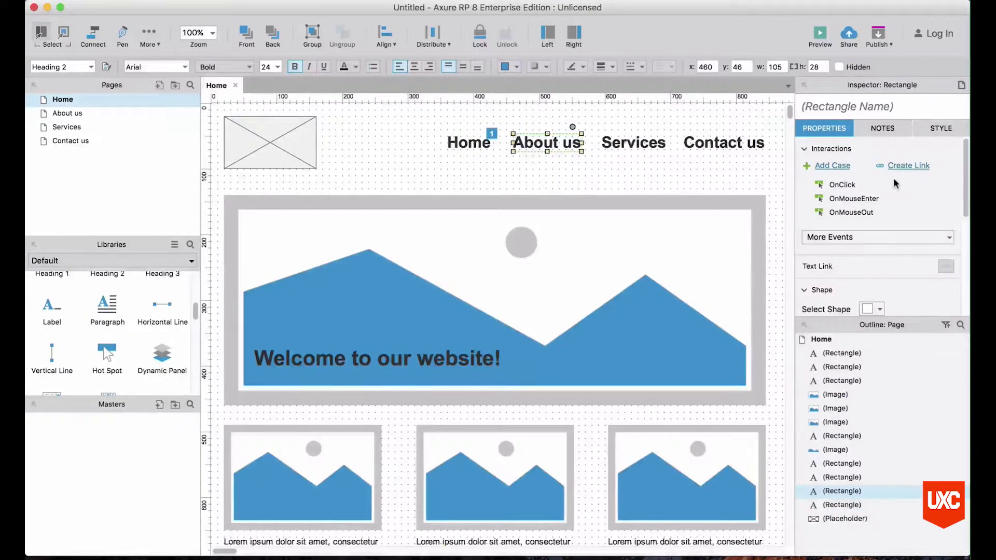
pyautogui.click(907, 167)
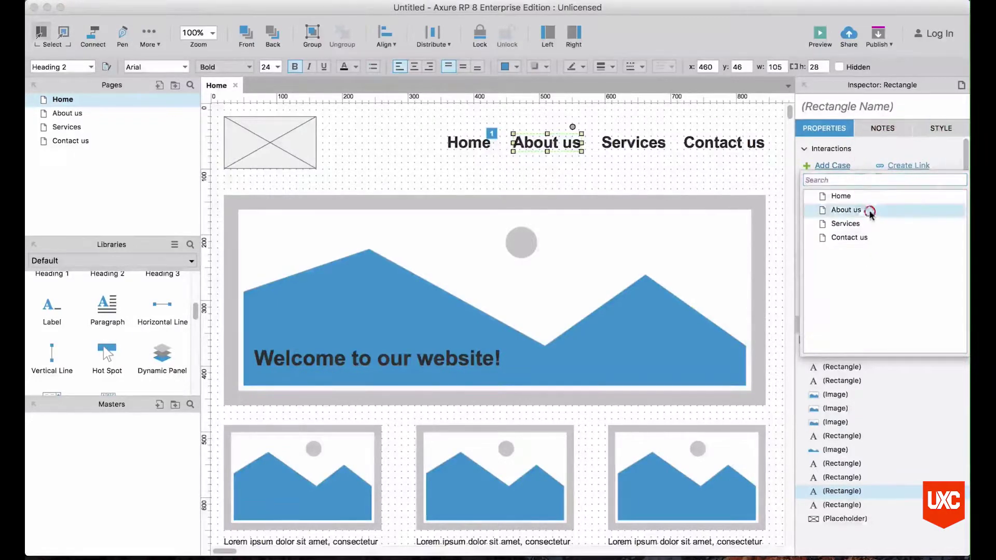
pyautogui.click(870, 211)
# Link the Services and Contact us nav headings to their matching pages, then clear the selection.
pyautogui.click(633, 141)
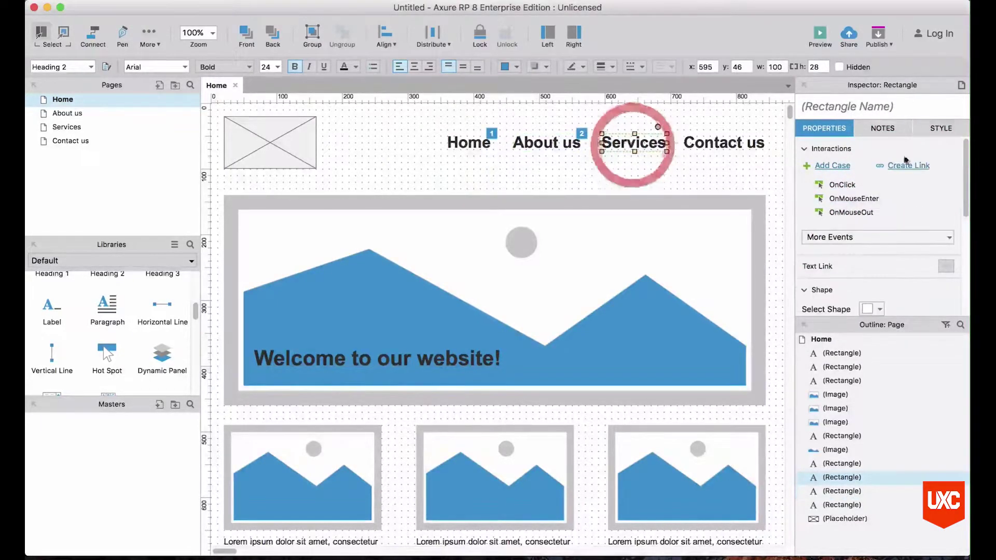
pyautogui.click(908, 166)
pyautogui.click(874, 225)
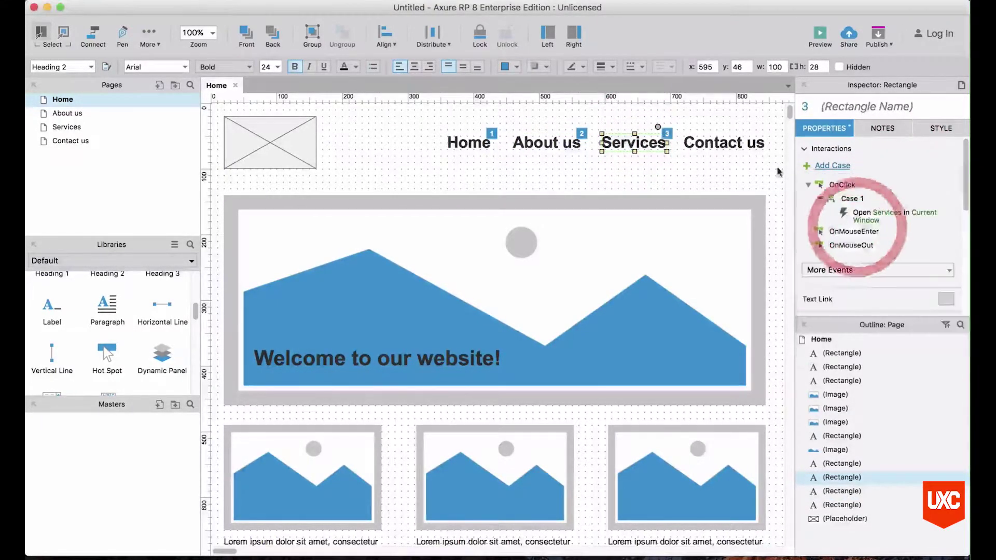
pyautogui.click(724, 143)
pyautogui.click(909, 166)
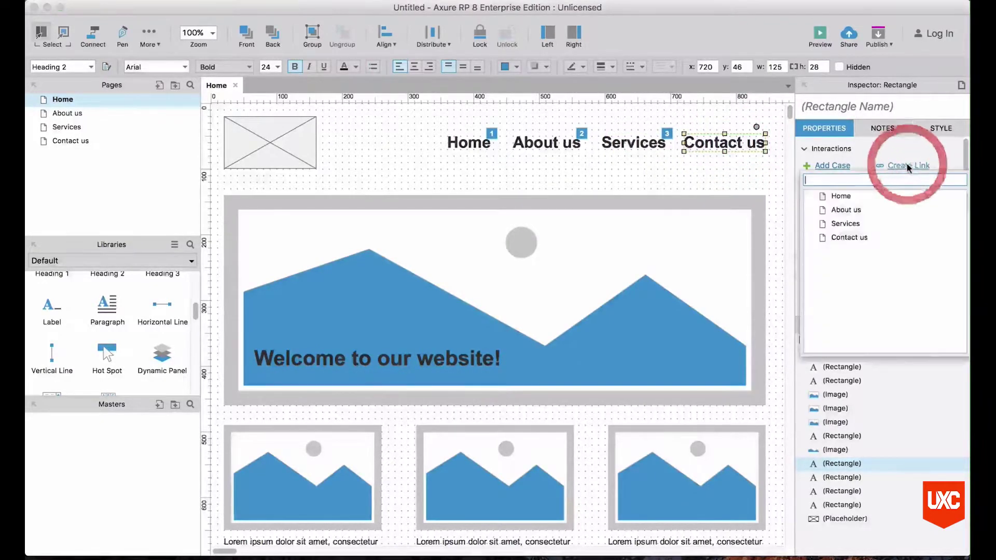
pyautogui.click(853, 239)
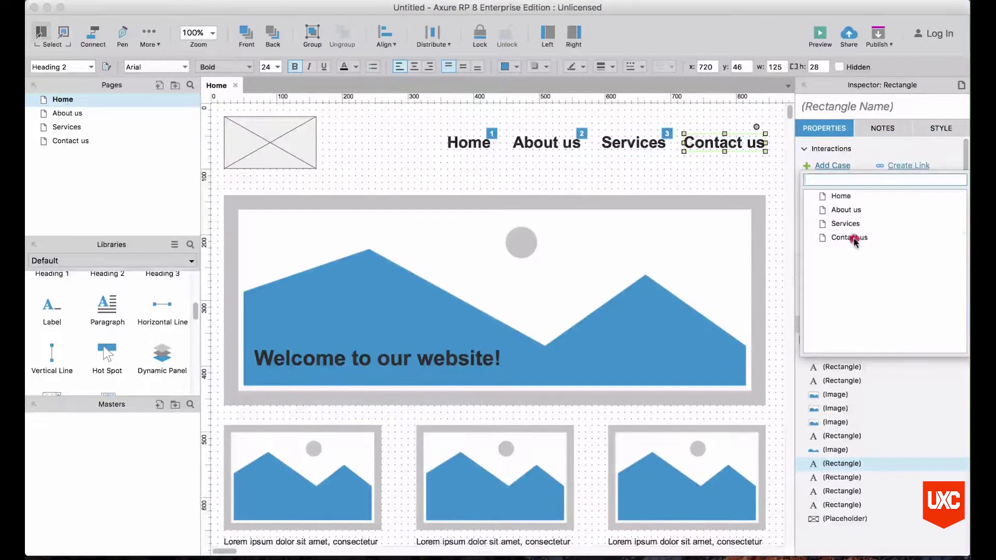
pyautogui.click(740, 171)
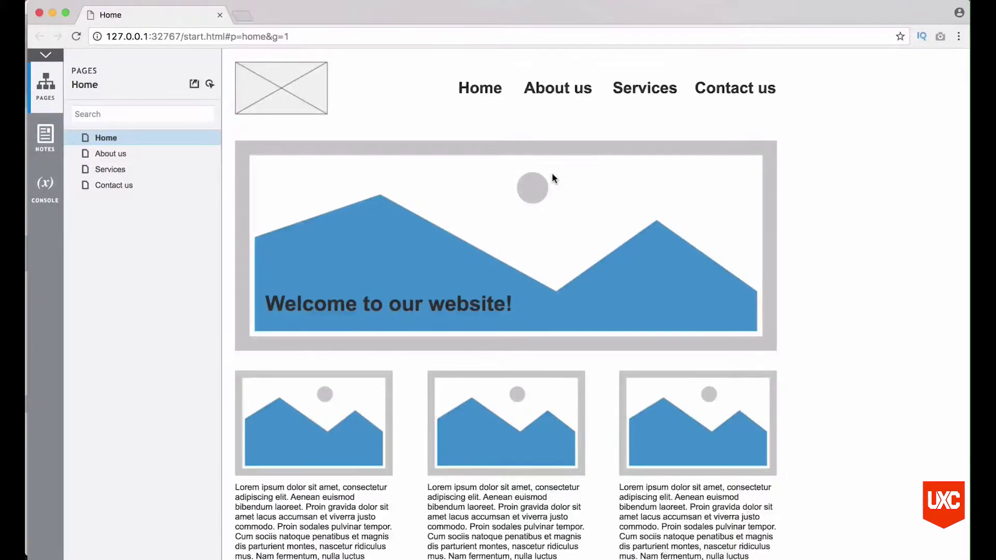
pyautogui.click(566, 93)
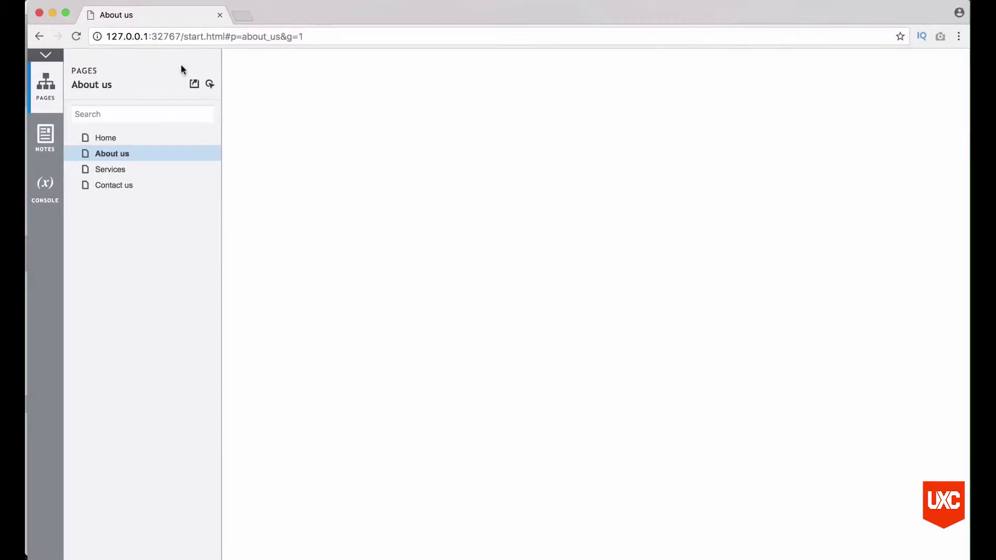
pyautogui.click(39, 36)
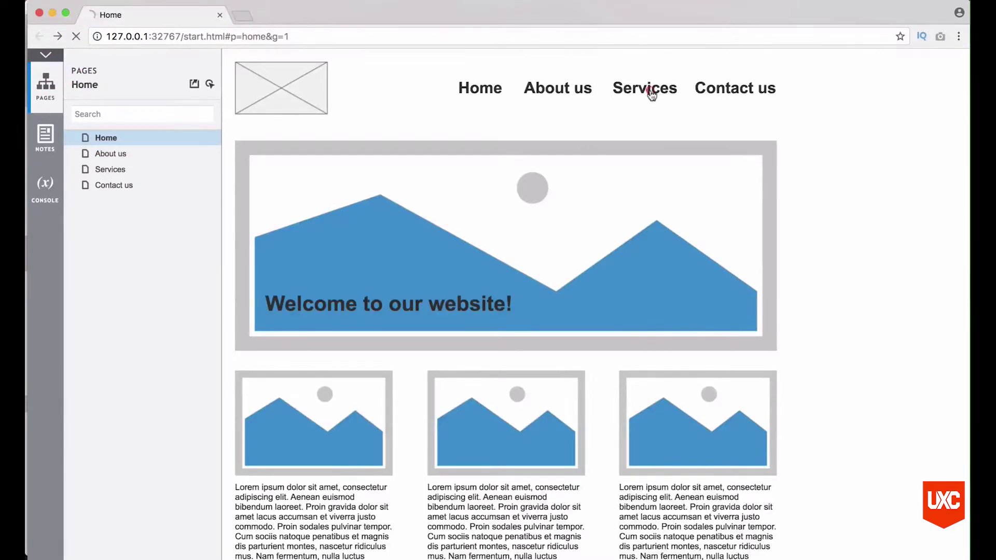
pyautogui.click(652, 93)
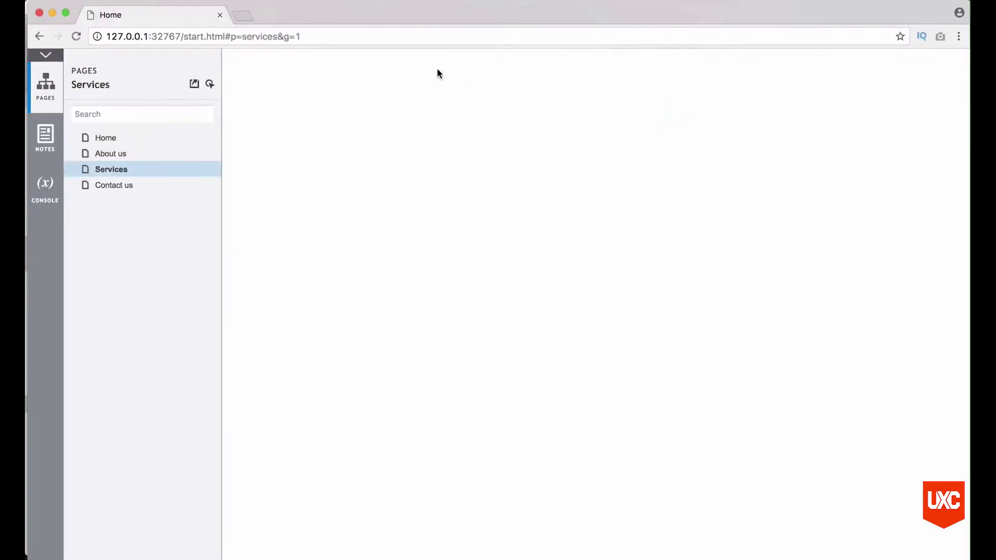
pyautogui.click(39, 35)
pyautogui.click(706, 89)
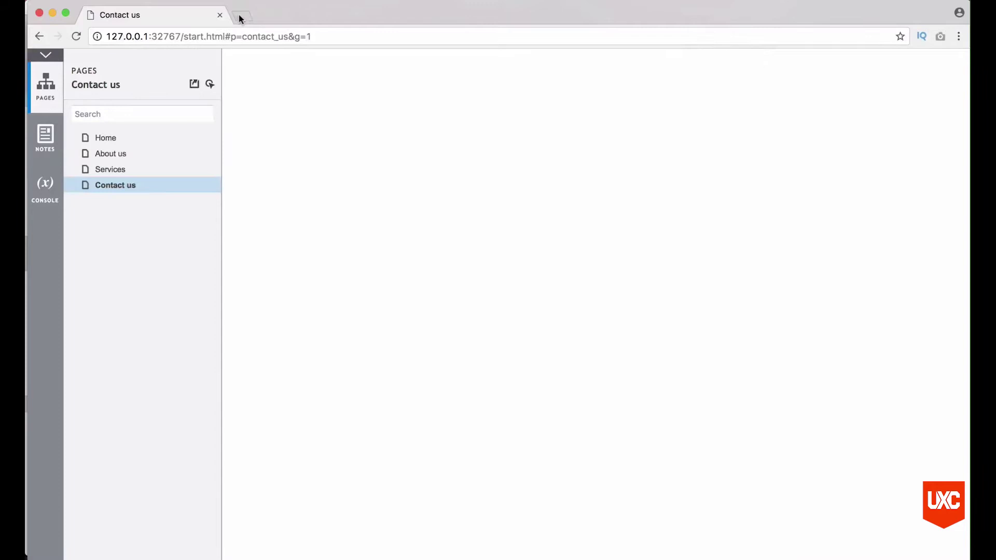
pyautogui.click(41, 36)
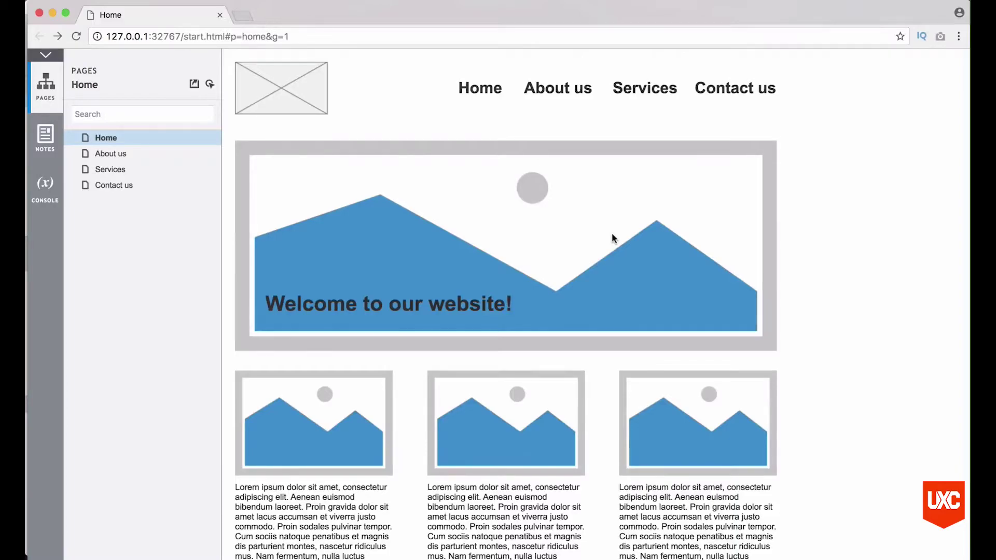
pyautogui.press('super+Tab')
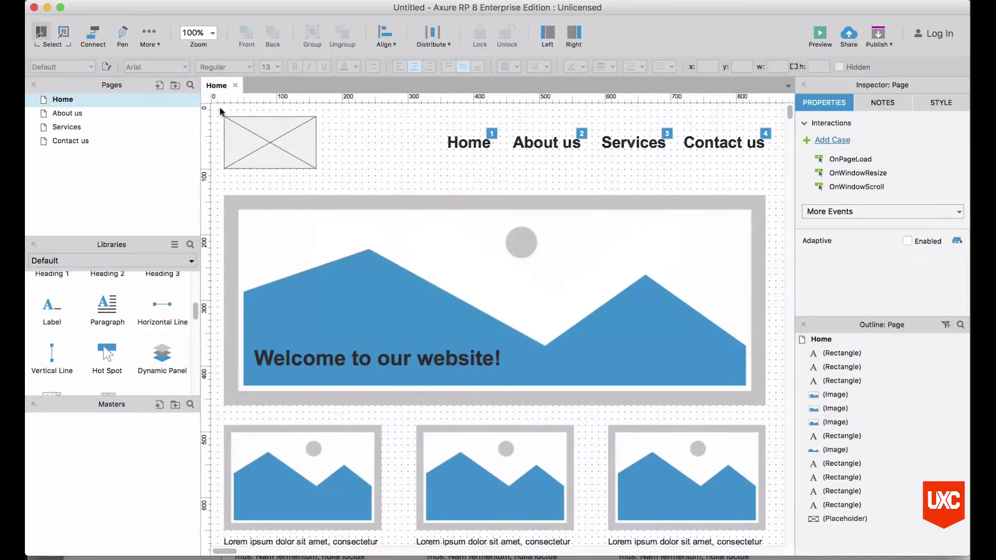
# Paste the logo placeholder and four nav items onto the About us, Services and Contact us pages.
pyautogui.moveTo(220, 110); pyautogui.dragTo(755, 173)
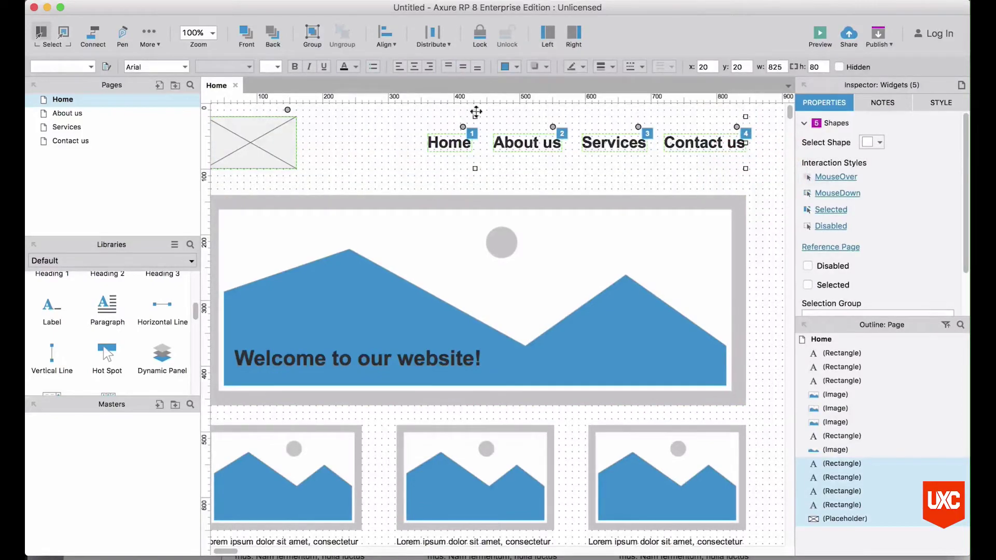
pyautogui.click(83, 113)
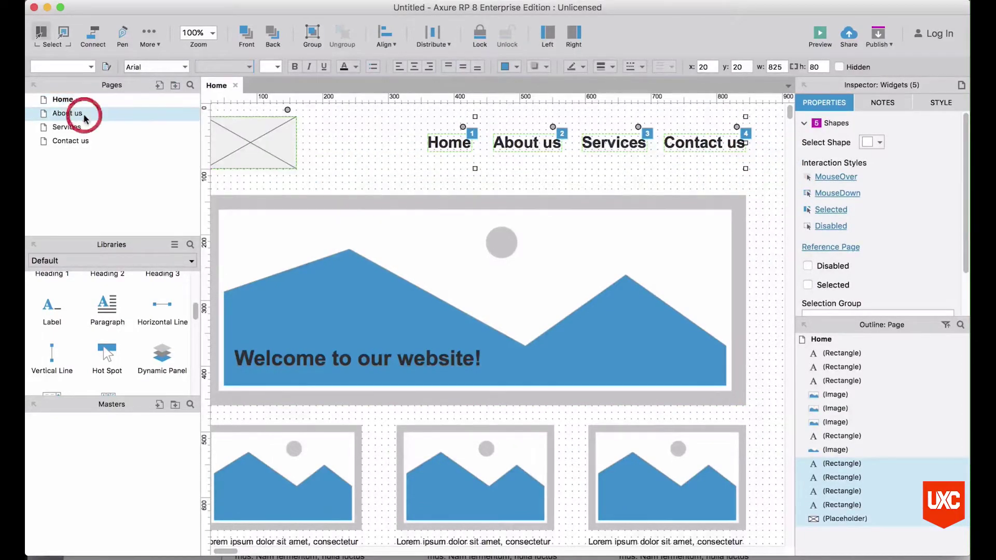
pyautogui.doubleClick(110, 115)
pyautogui.hotkey('ctrl', 'v')
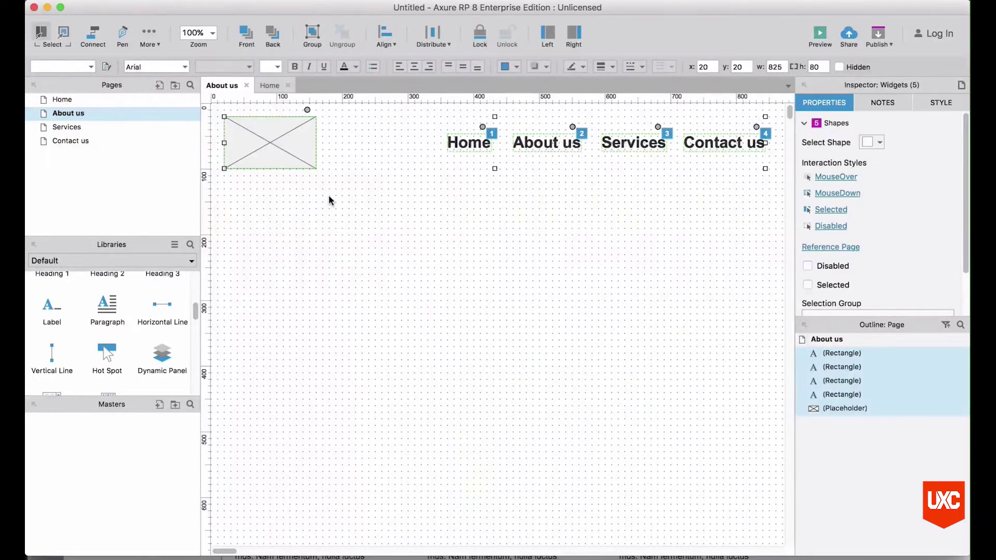
pyautogui.doubleClick(89, 127)
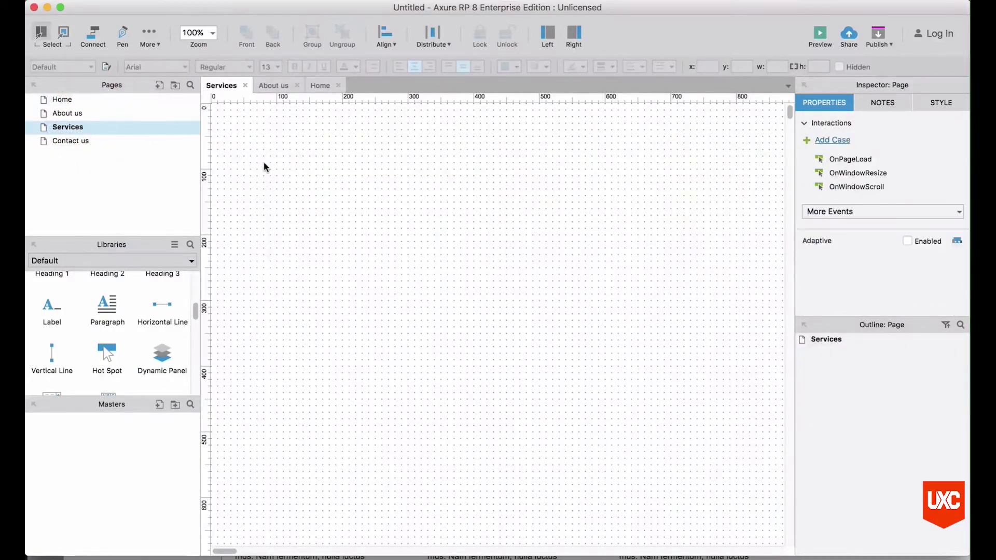
pyautogui.hotkey('ctrl', 'v')
pyautogui.doubleClick(86, 142)
pyautogui.hotkey('ctrl', 'v')
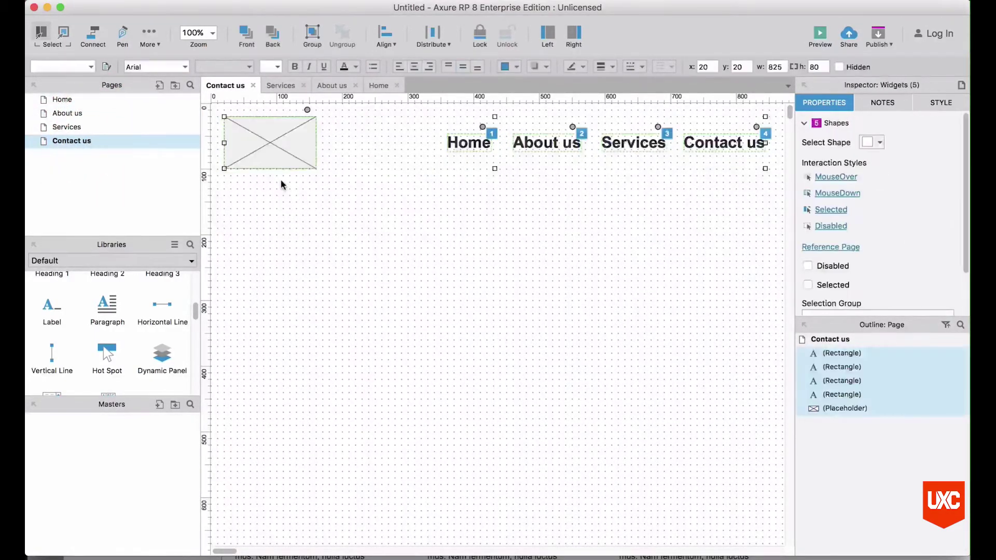
pyautogui.click(335, 86)
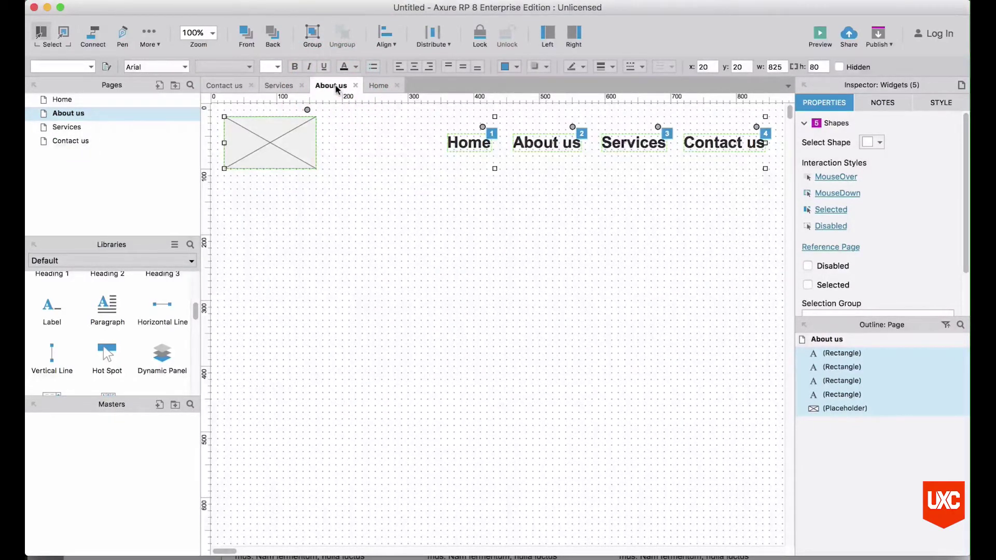
# Add a Heading 1 reading 'About us' to the About us page.
pyautogui.scroll(-3, 106, 337)
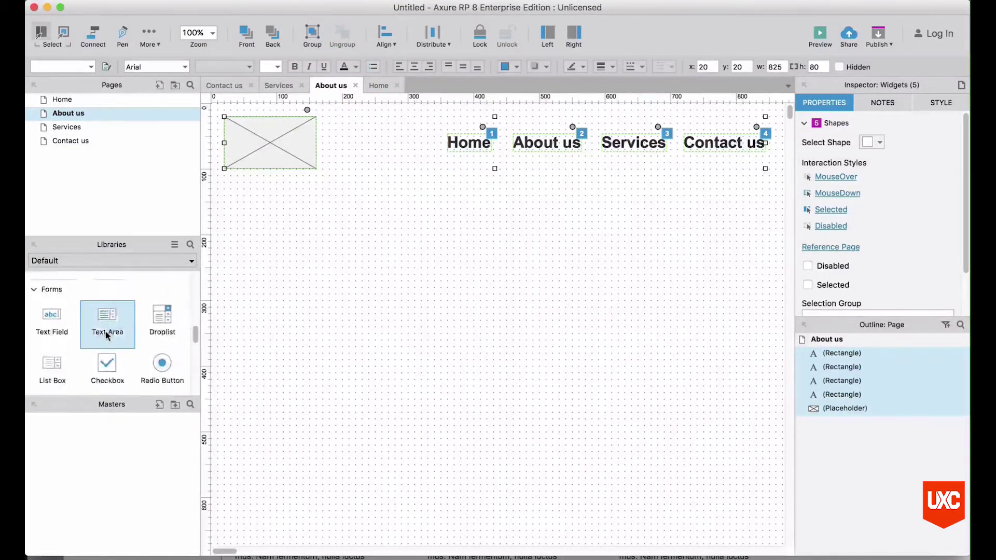
pyautogui.scroll(4, 107, 336)
pyautogui.scroll(3, 107, 337)
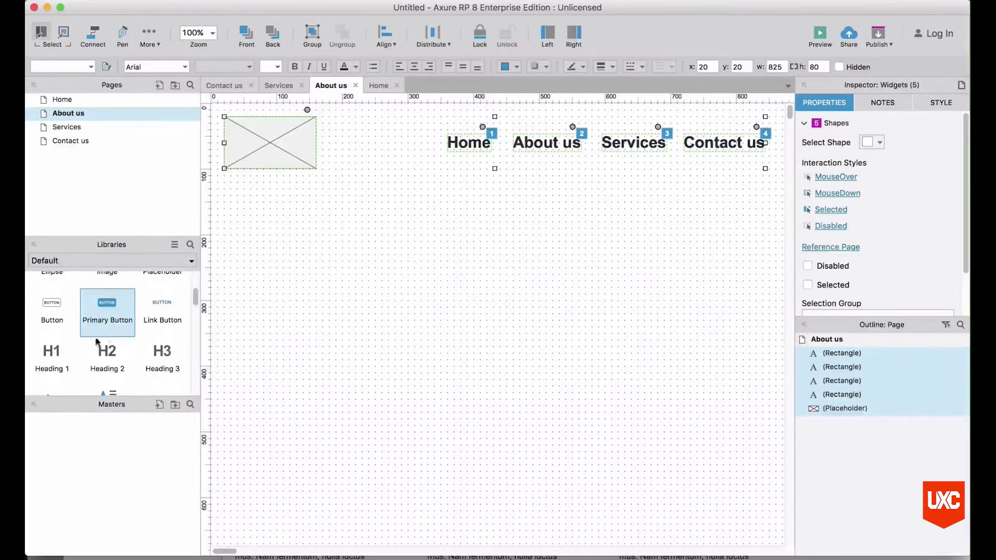
pyautogui.moveTo(66, 358); pyautogui.dragTo(223, 200)
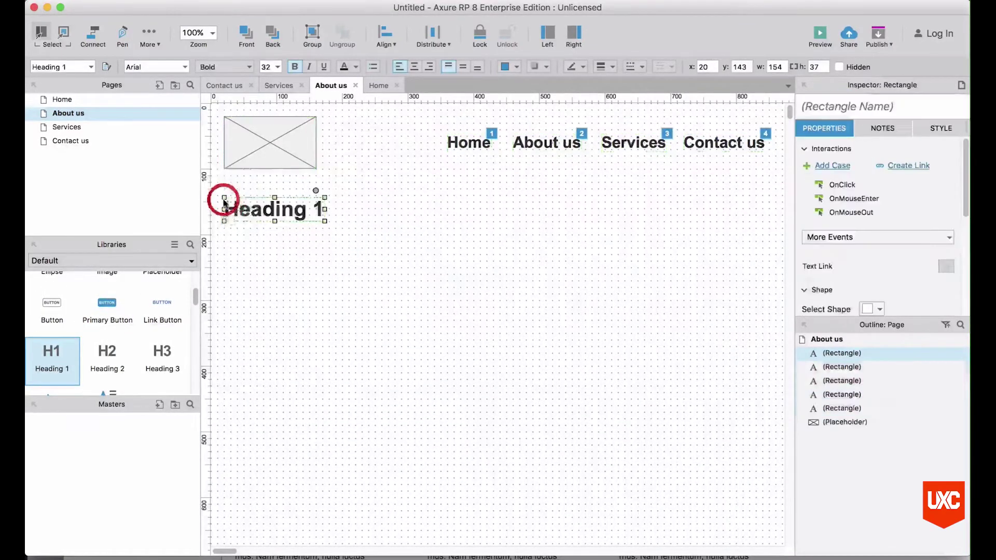
pyautogui.doubleClick(253, 210)
pyautogui.write('About')
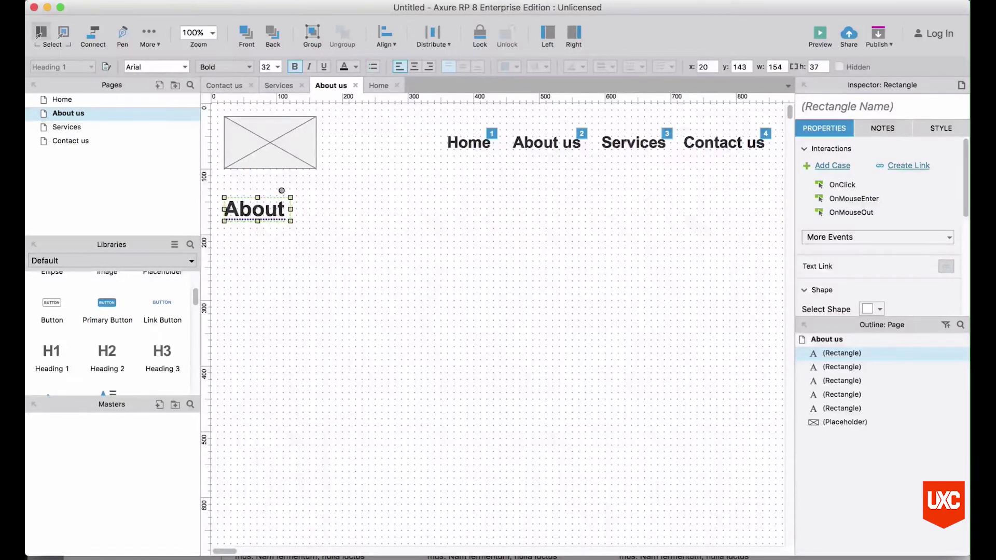
pyautogui.write(' us')
pyautogui.click(280, 251)
pyautogui.click(265, 213)
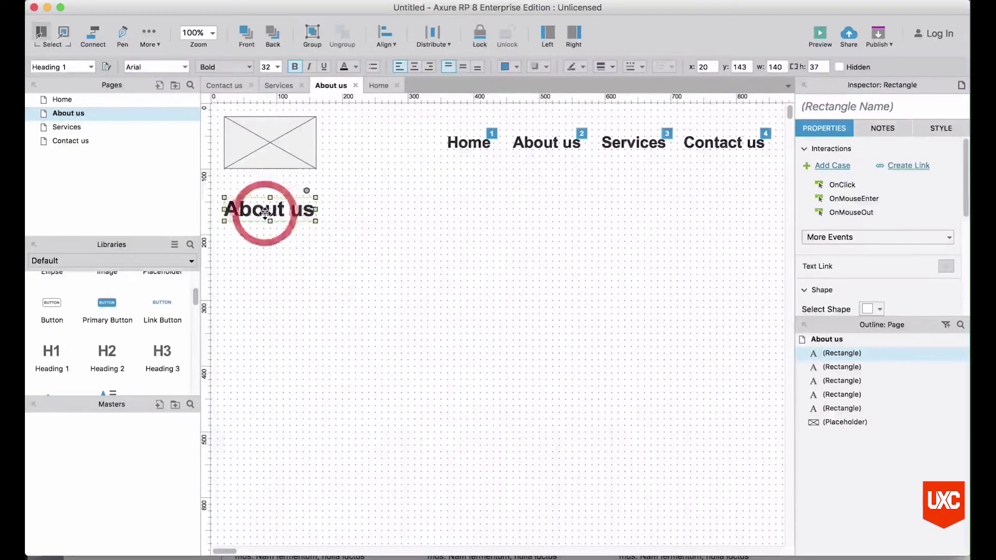
# Retitle the pasted headings 'Services' and 'Contact us' on their respective pages.
pyautogui.click(280, 87)
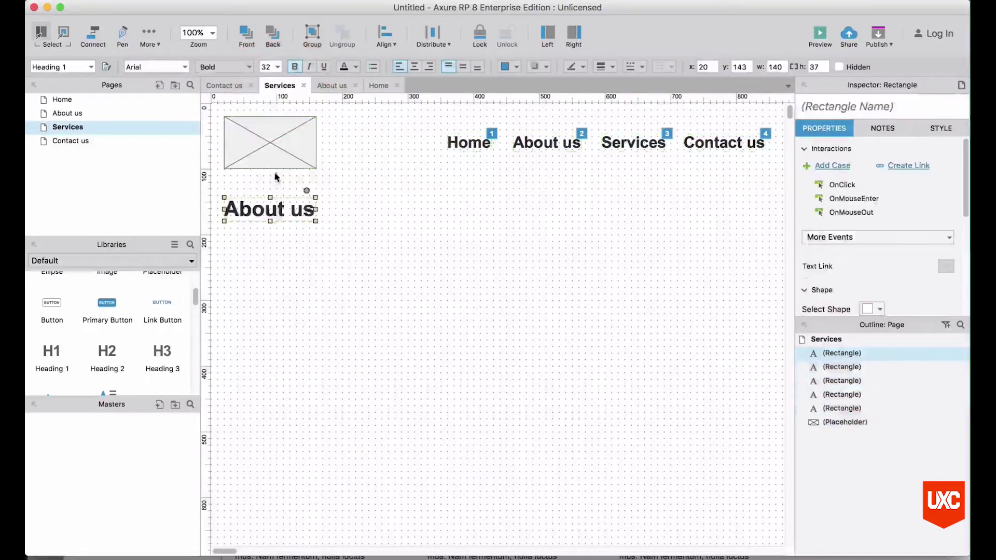
pyautogui.doubleClick(256, 208)
pyautogui.write('Service')
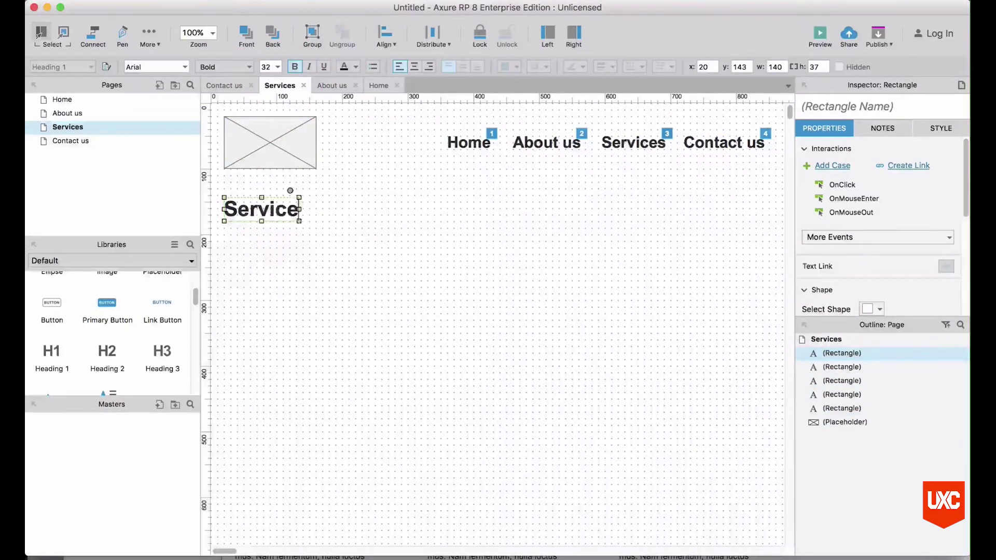
pyautogui.write('s')
pyautogui.click(372, 226)
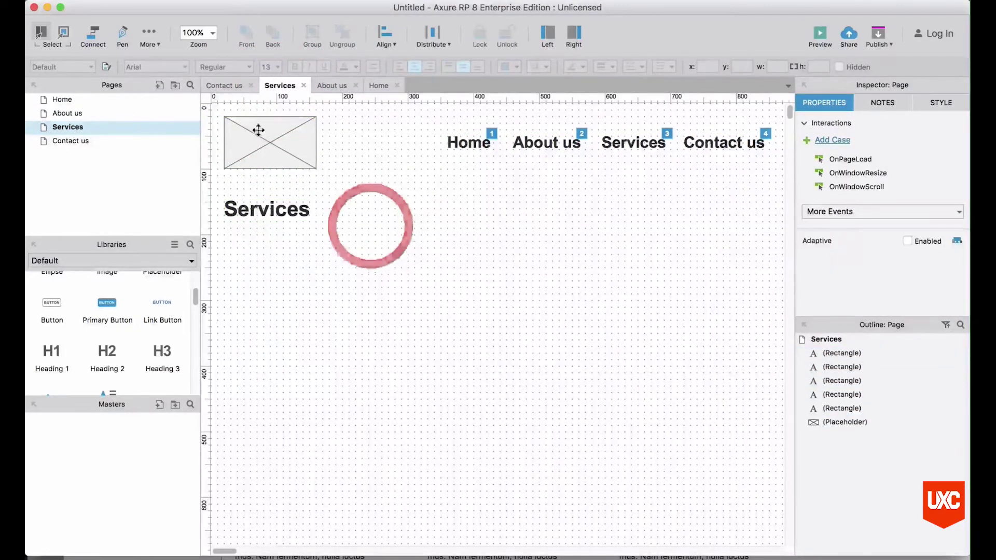
pyautogui.click(225, 87)
pyautogui.click(266, 210)
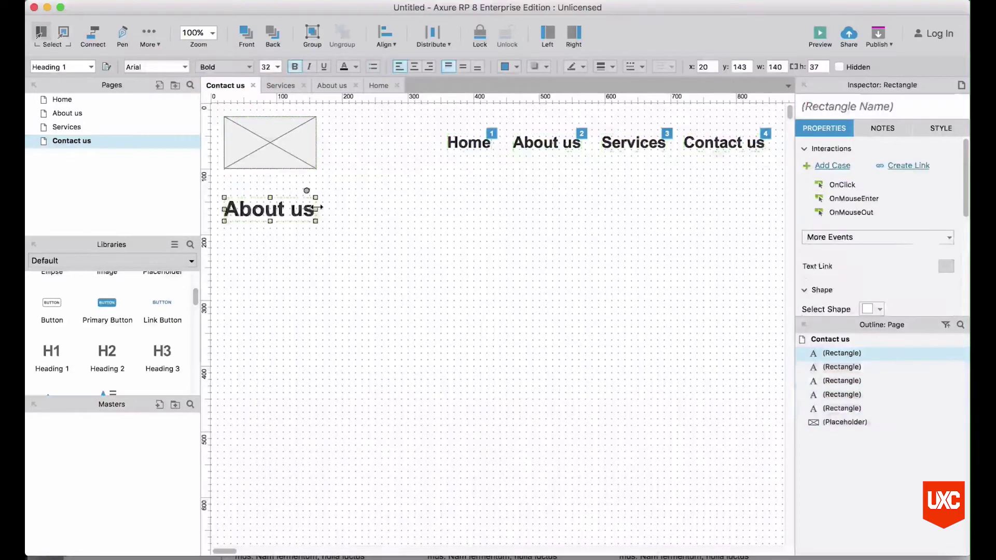
pyautogui.doubleClick(266, 210)
pyautogui.write('Contact us')
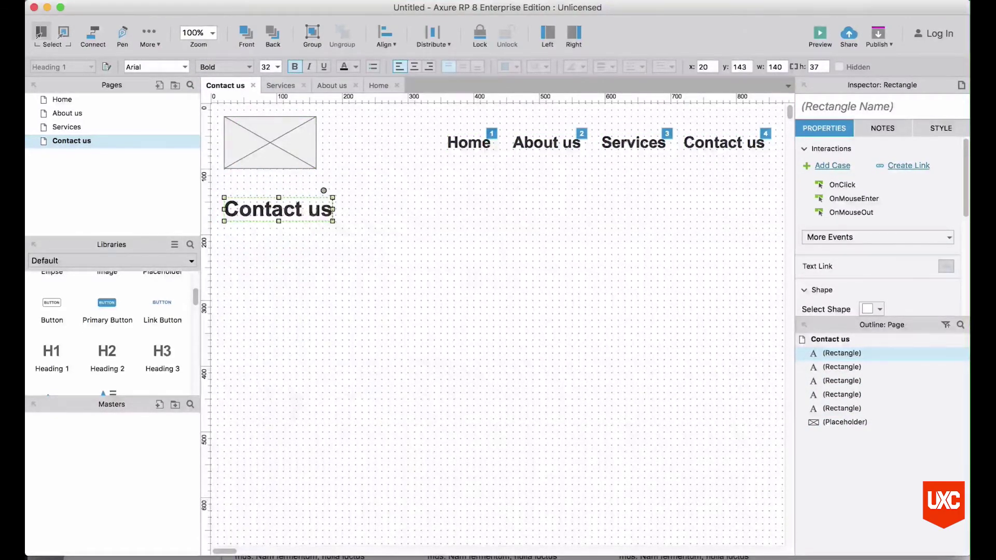
pyautogui.click(374, 239)
# Save the project as test1.
pyautogui.press('super+s')
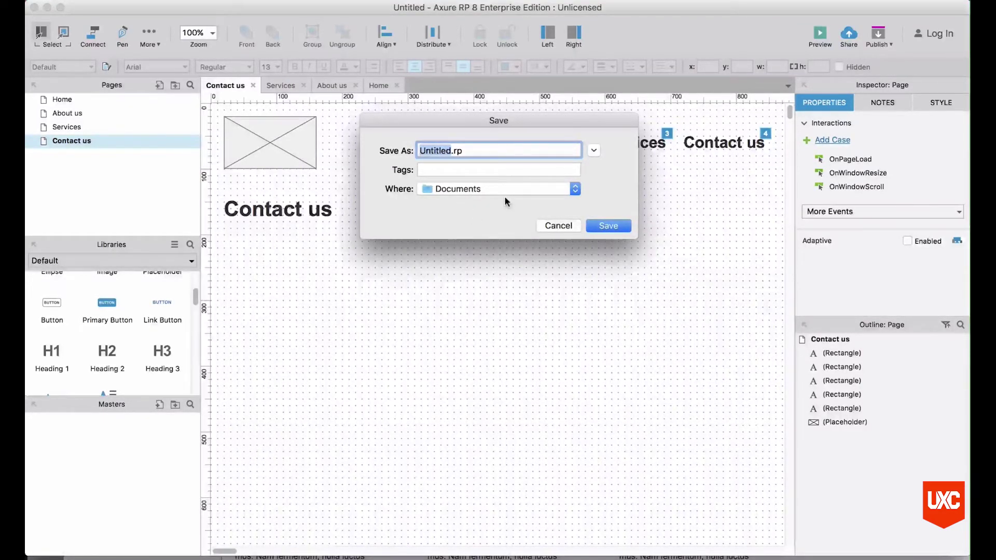
pyautogui.write('test1')
pyautogui.press('Return')
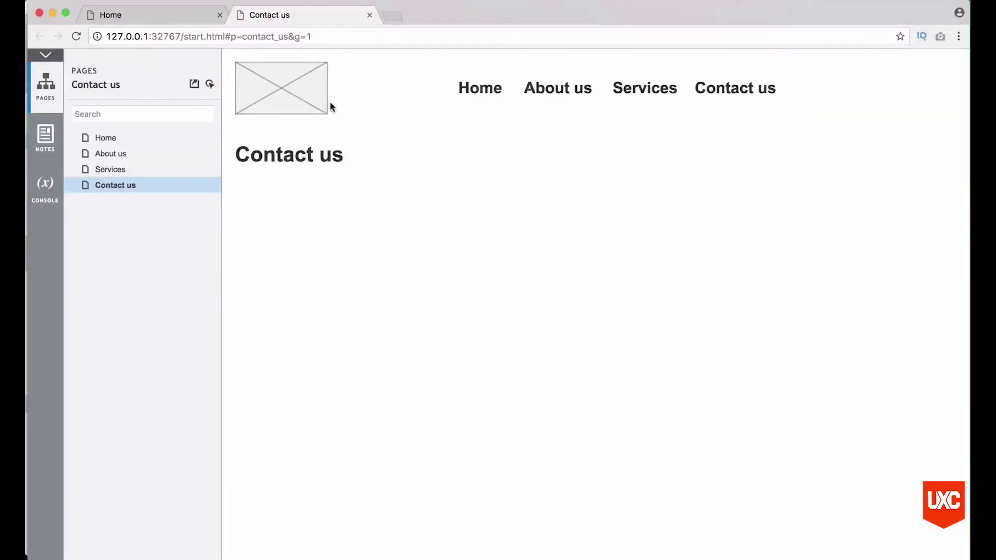
# Follow the Home, About us, Services and Contact us links in the preview, ending on Home, then return to Axure RP 8.
pyautogui.click(478, 91)
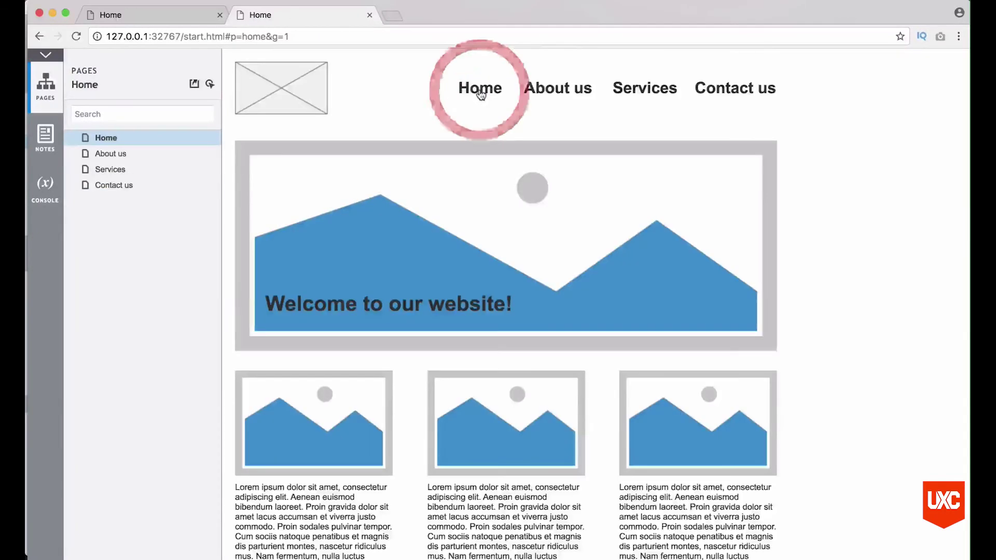
pyautogui.click(551, 92)
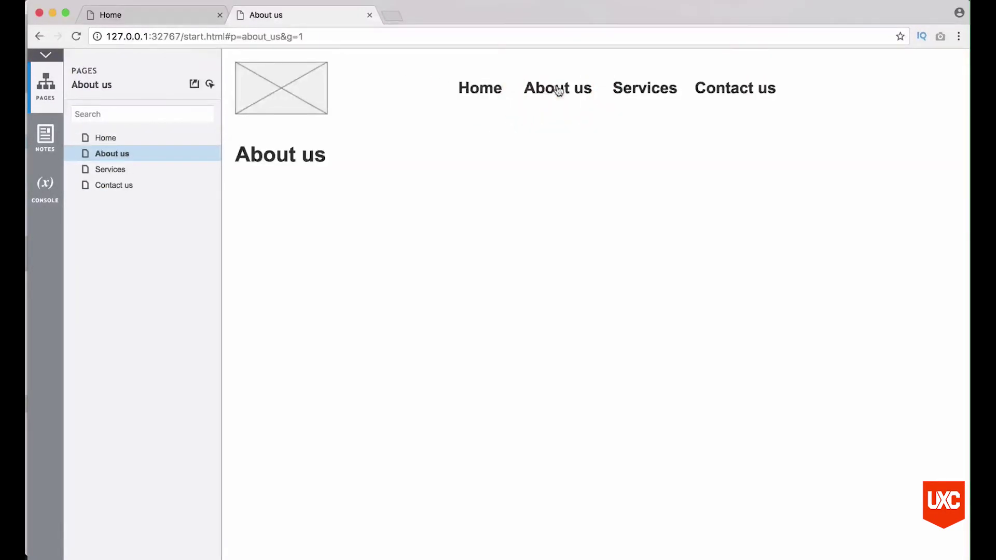
pyautogui.click(629, 93)
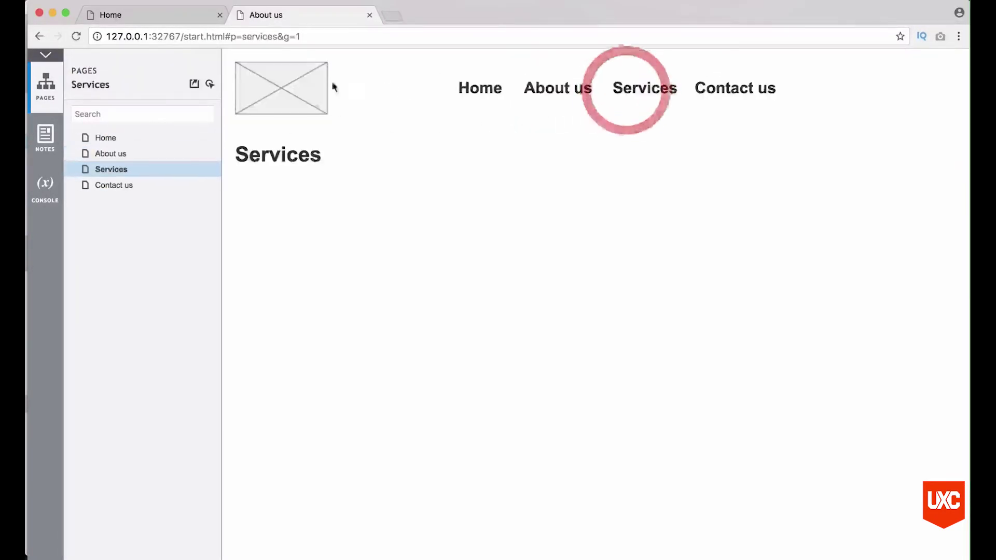
pyautogui.click(744, 92)
pyautogui.click(496, 92)
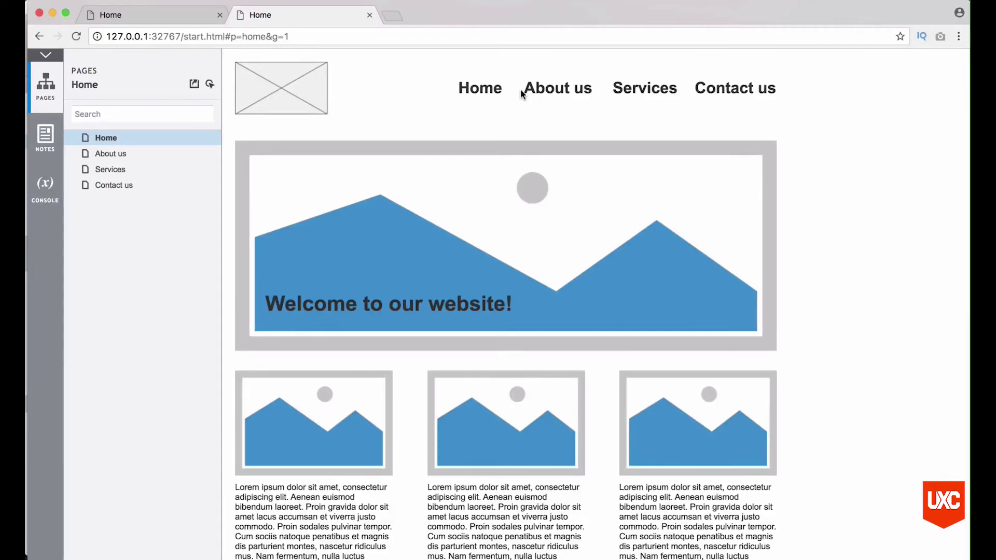
pyautogui.press('super+Tab')
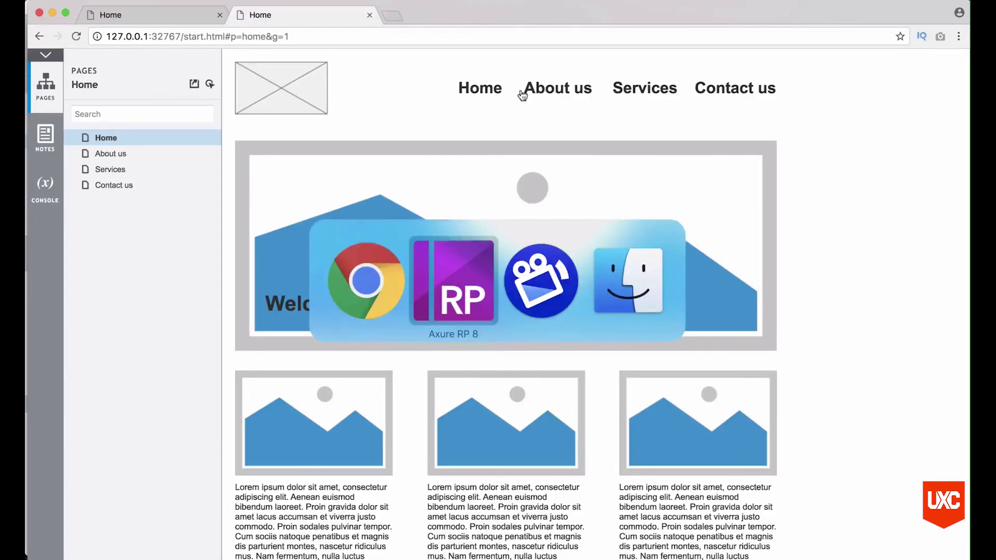